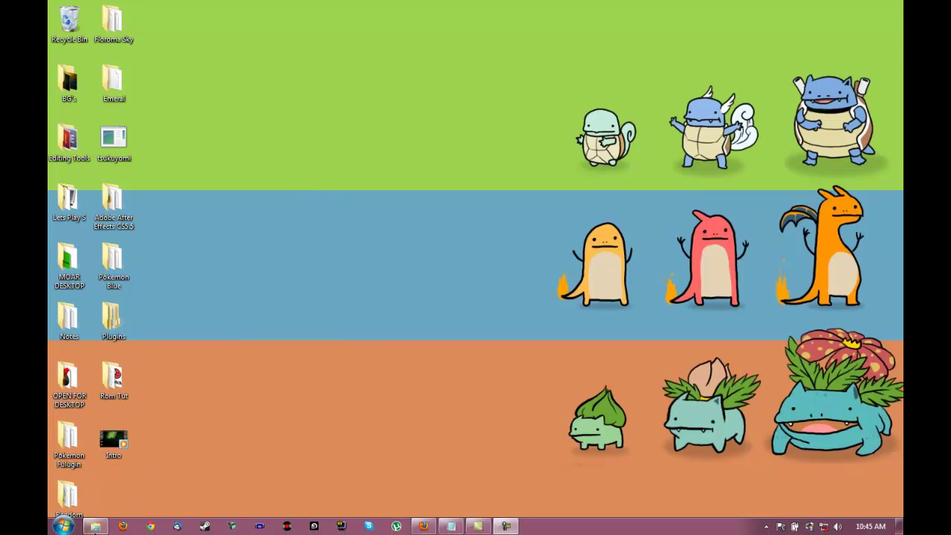
Step: Restore the Rom Tut folder window holding the Light Platinum patch and Pokemon Ruby.GBA
{"action": "left_click", "coordinate": [95, 526]}
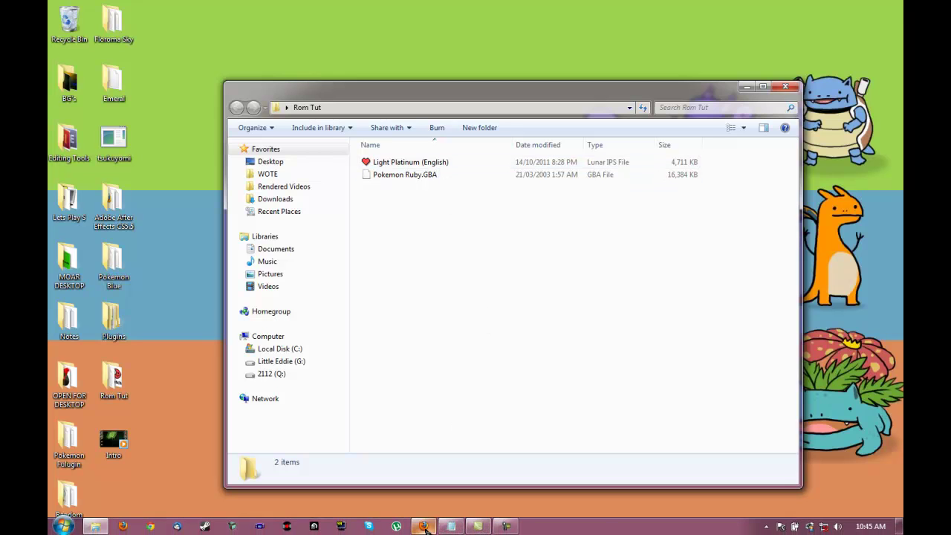
Step: Glance at the Light Platinum forum thread, then check the CoolROM Pokemon Ruby page
{"action": "left_click", "coordinate": [479, 526]}
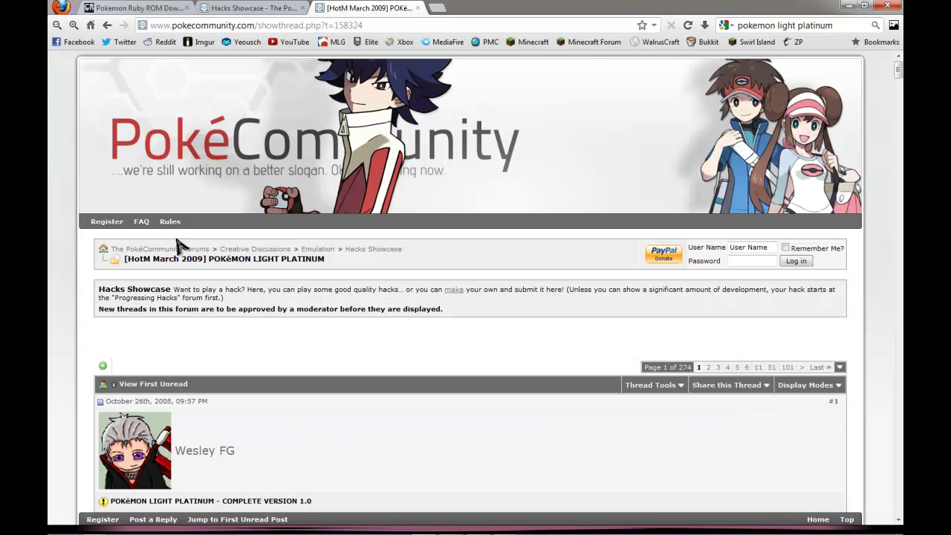
{"action": "scroll", "coordinate": [178, 247], "scroll_direction": "down", "scroll_amount": 3}
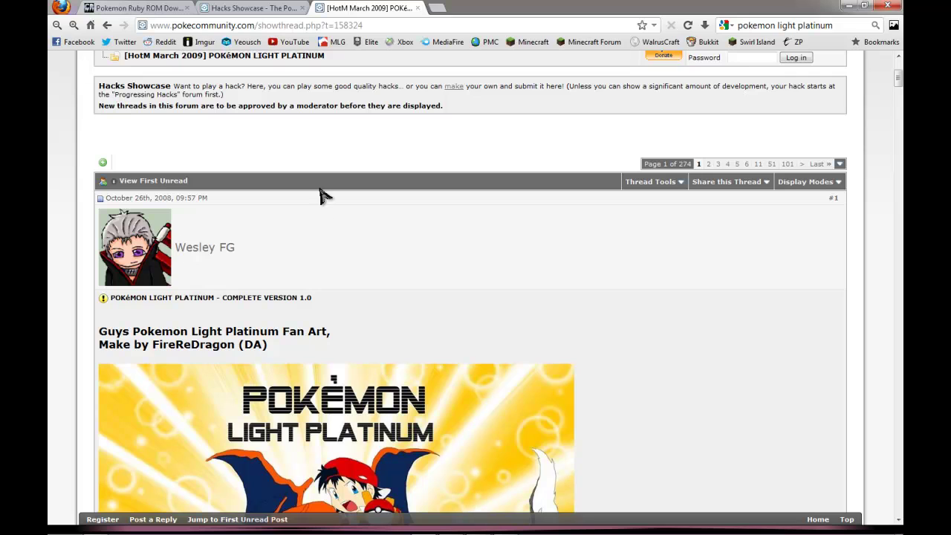
{"action": "left_click", "coordinate": [160, 9]}
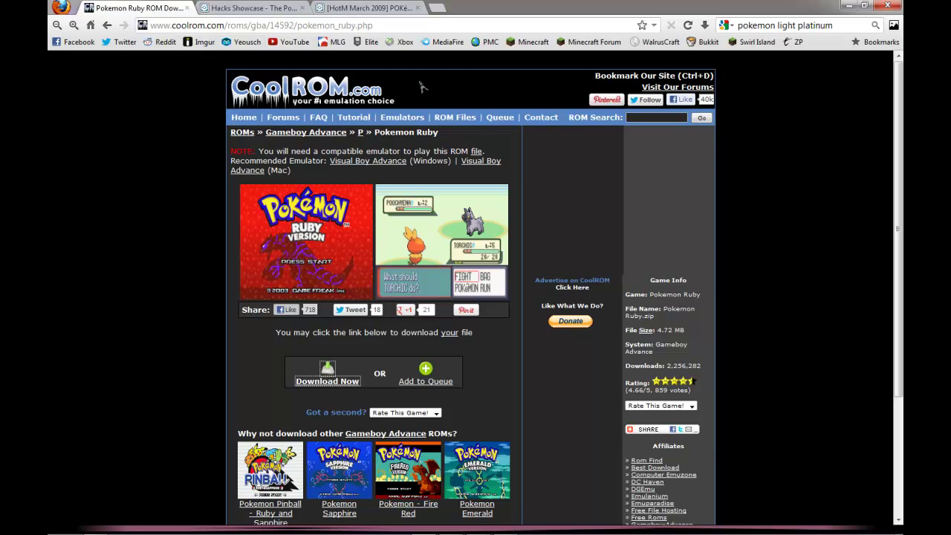
Step: Scroll the thread and highlight 'Pokémon Ruby' as the hack's base, then return to CoolROM
{"action": "left_click", "coordinate": [350, 13]}
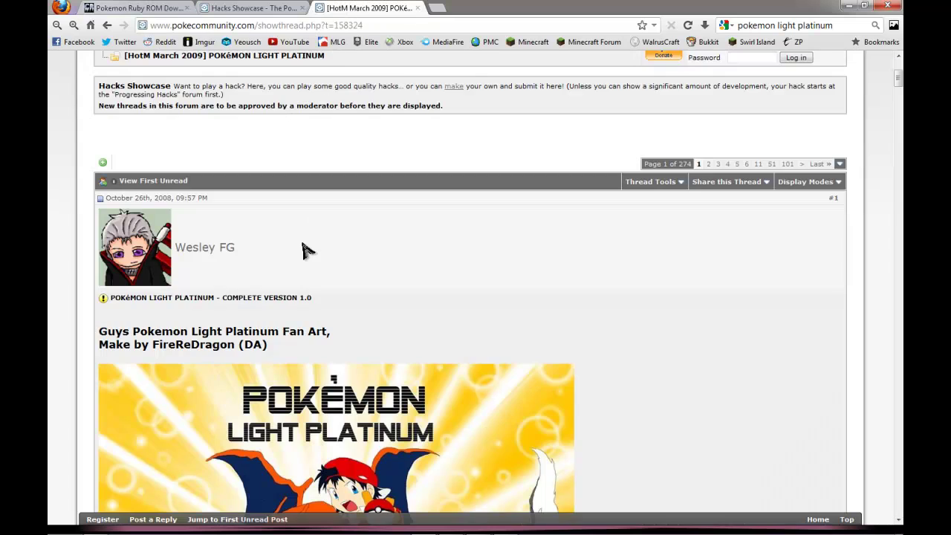
{"action": "scroll", "coordinate": [303, 250], "scroll_direction": "down", "scroll_amount": 1}
{"action": "scroll", "coordinate": [304, 250], "scroll_direction": "down", "scroll_amount": 6}
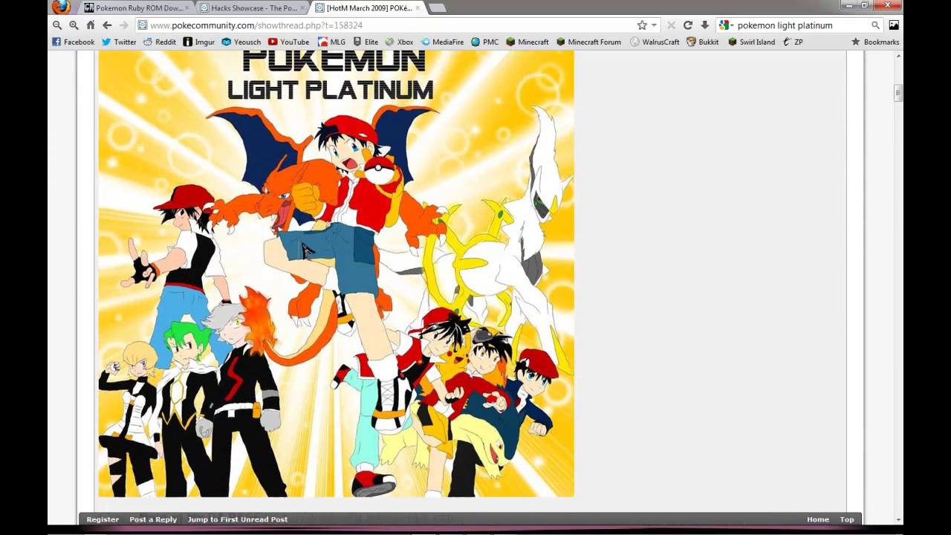
{"action": "scroll", "coordinate": [334, 242], "scroll_direction": "down", "scroll_amount": 3}
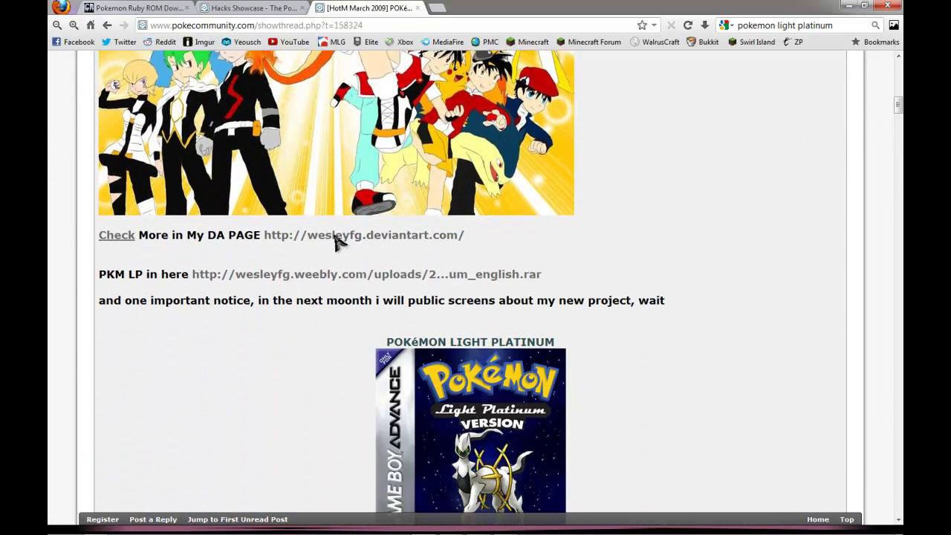
{"action": "scroll", "coordinate": [334, 242], "scroll_direction": "down", "scroll_amount": 2}
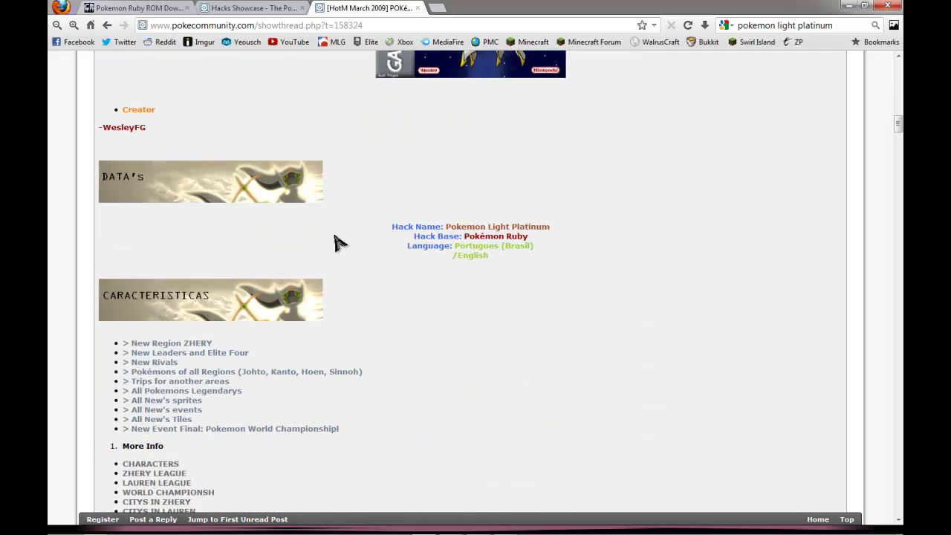
{"action": "left_click_drag", "start_coordinate": [569, 263], "coordinate": [459, 237]}
{"action": "left_click", "coordinate": [569, 249]}
{"action": "left_click_drag", "start_coordinate": [526, 237], "coordinate": [479, 239]}
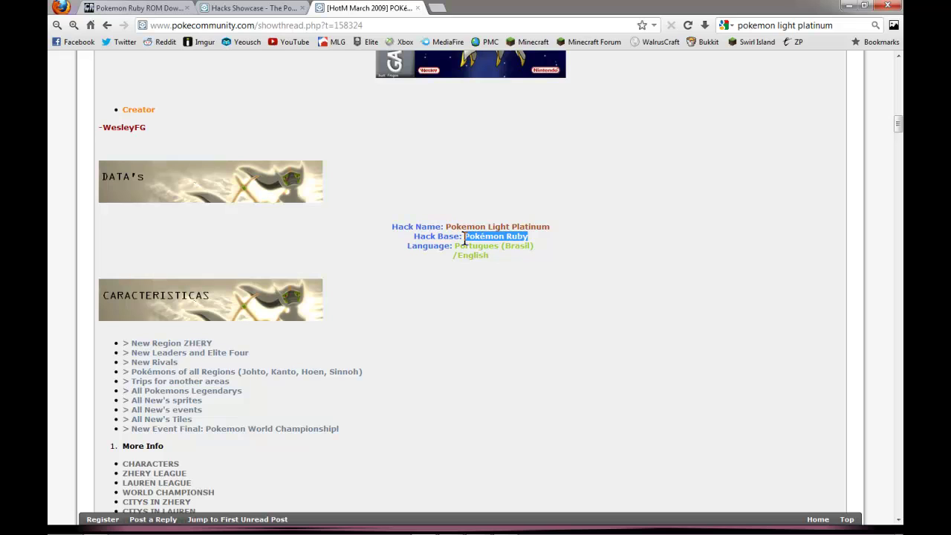
{"action": "left_click", "coordinate": [149, 8]}
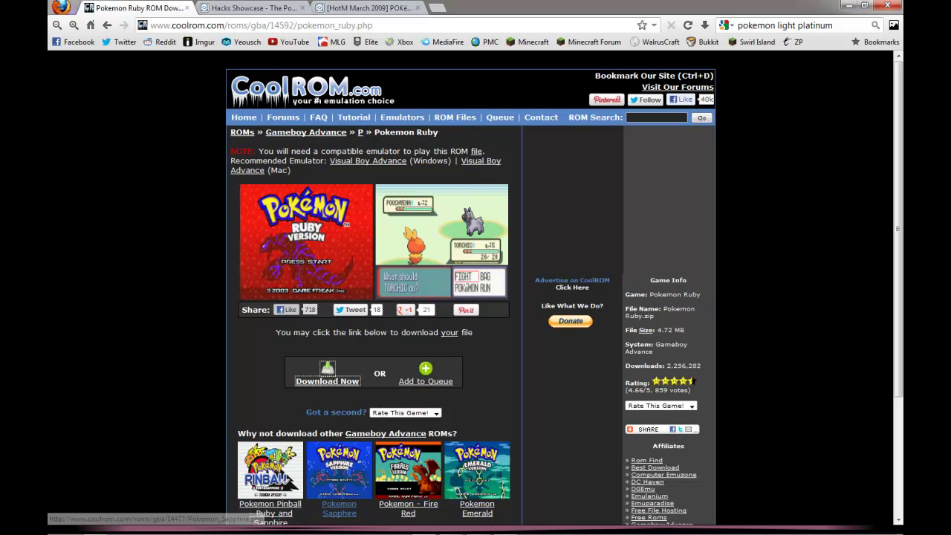
Step: Try the thread's IPS download and cancel the light_platinum_english.rar prompt
{"action": "left_click", "coordinate": [95, 526]}
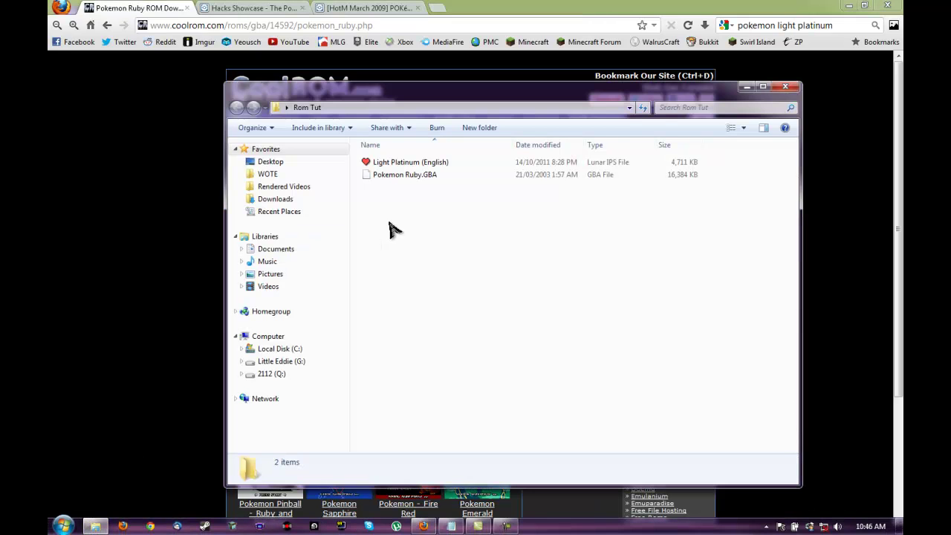
{"action": "left_click", "coordinate": [196, 255]}
{"action": "left_click", "coordinate": [376, 7]}
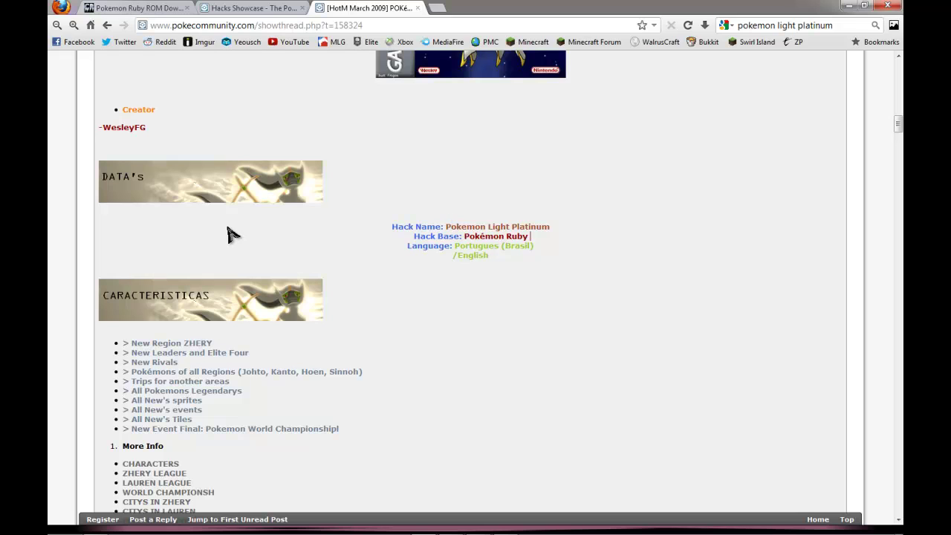
{"action": "scroll", "coordinate": [228, 234], "scroll_direction": "down", "scroll_amount": 4}
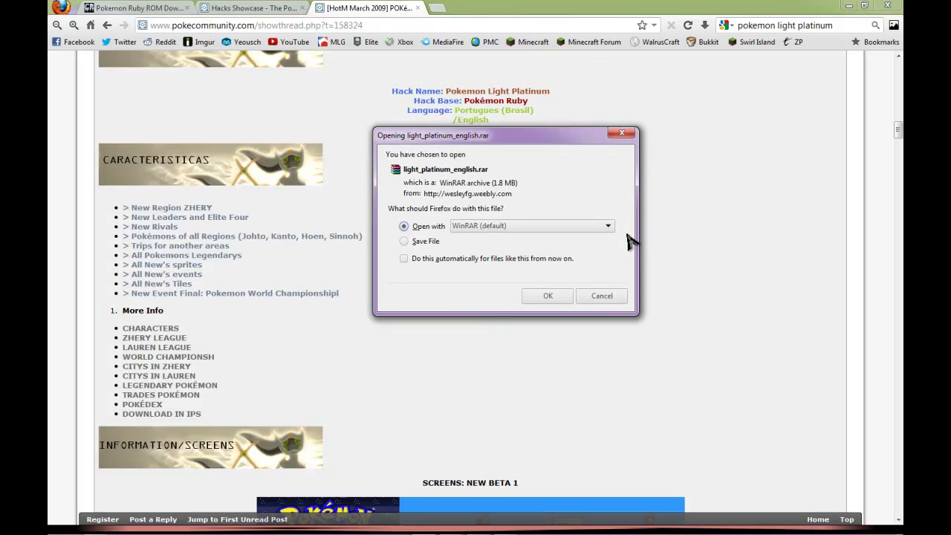
{"action": "left_click", "coordinate": [603, 297]}
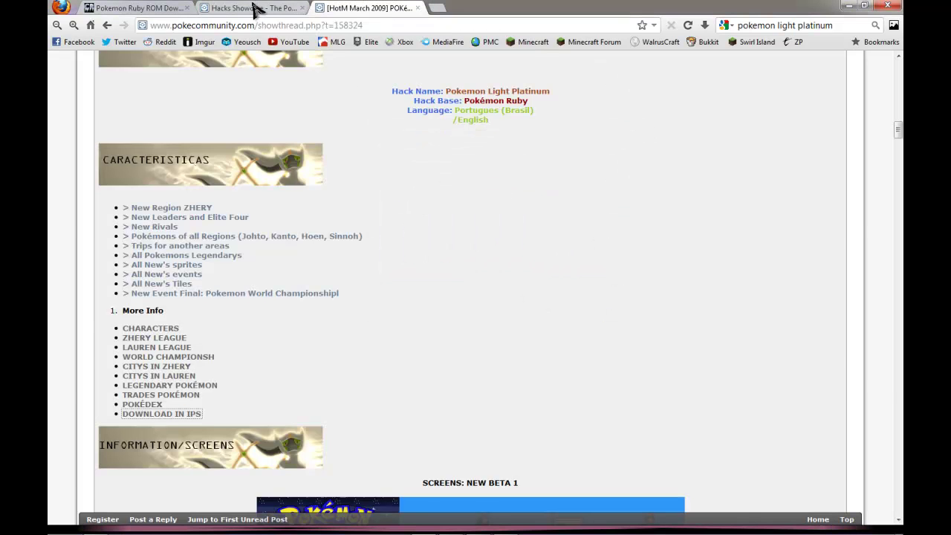
Step: Switch to the Hacks Showcase page and minimize Firefox to reveal the desktop
{"action": "left_click", "coordinate": [254, 7]}
{"action": "mouse_move", "coordinate": [481, 520]}
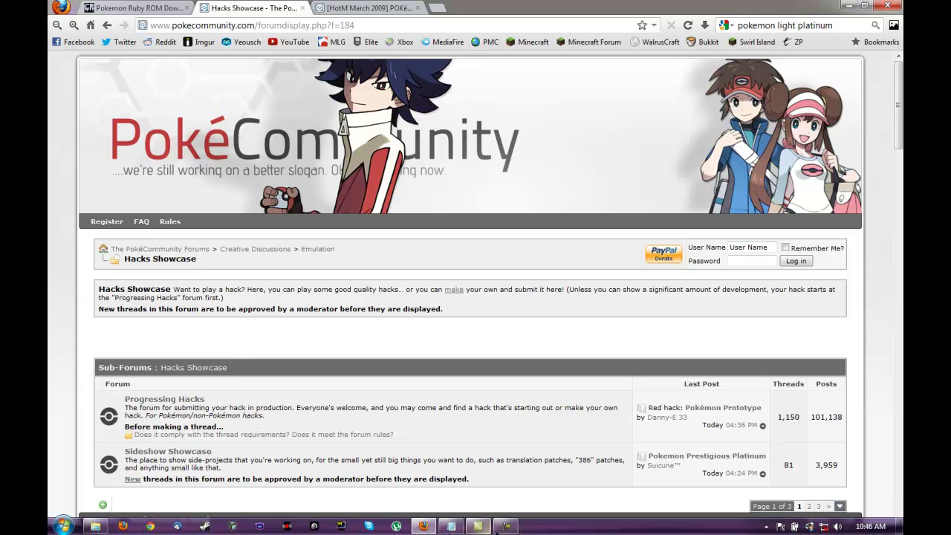
{"action": "left_click", "coordinate": [423, 526]}
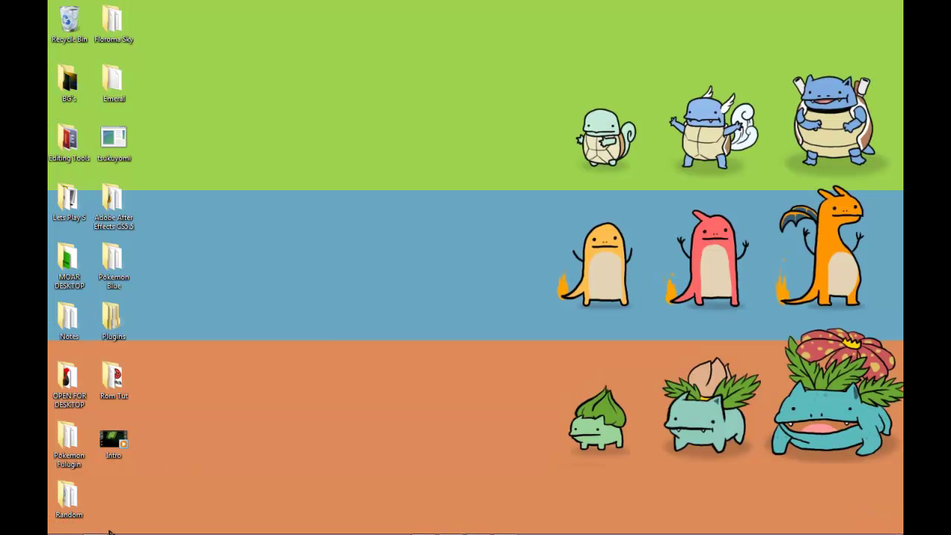
Step: Apply the Light Platinum (English) IPS patch to Pokemon Ruby.GBA with Lunar IPS
{"action": "left_click", "coordinate": [95, 527]}
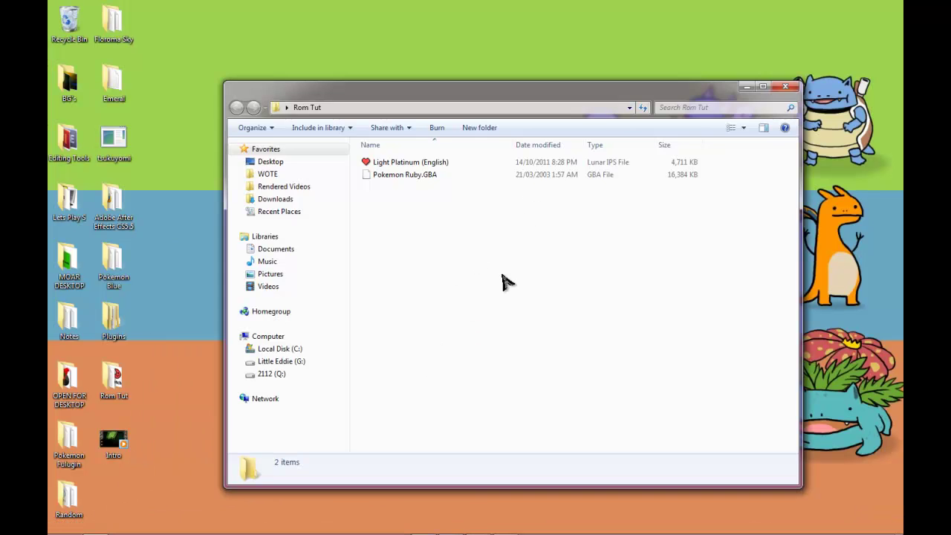
{"action": "left_click_drag", "start_coordinate": [500, 266], "coordinate": [439, 263]}
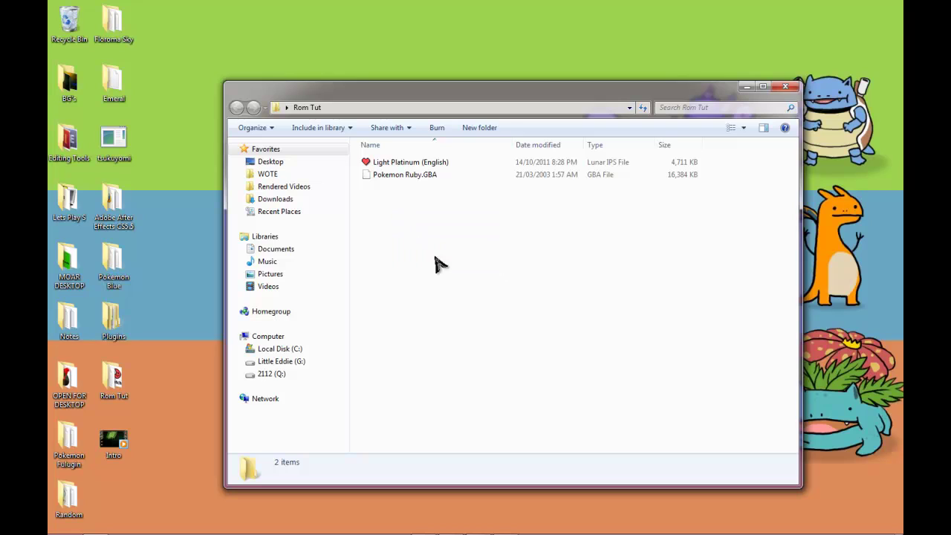
{"action": "left_click", "coordinate": [397, 166]}
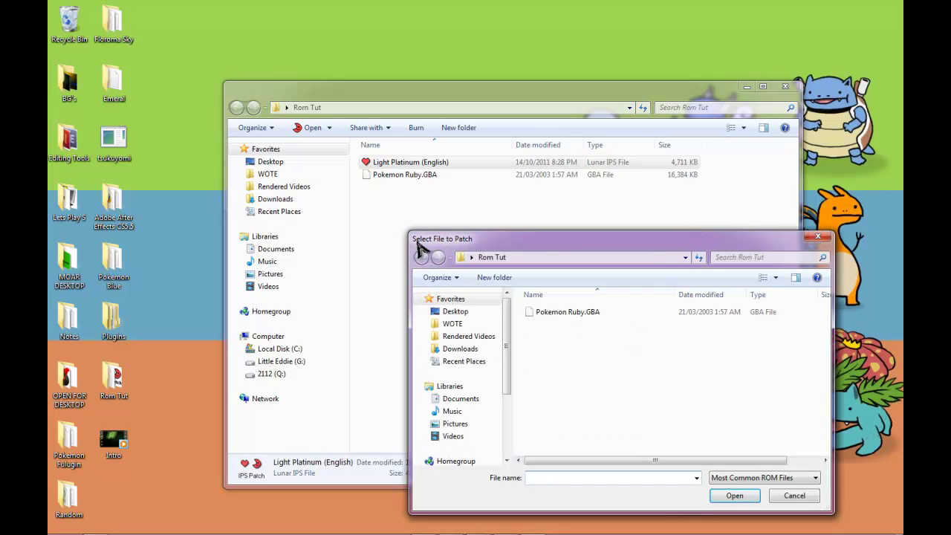
{"action": "left_click", "coordinate": [562, 316]}
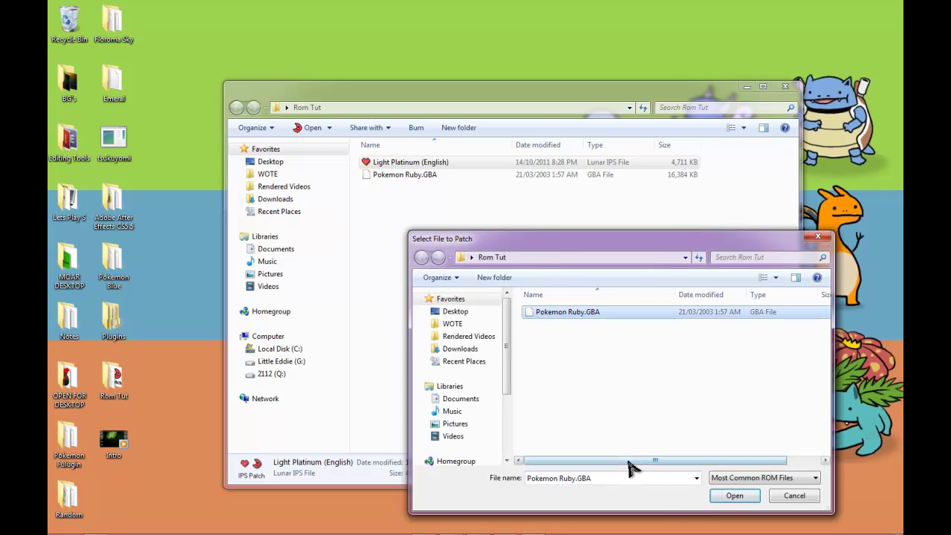
{"action": "left_click", "coordinate": [730, 498]}
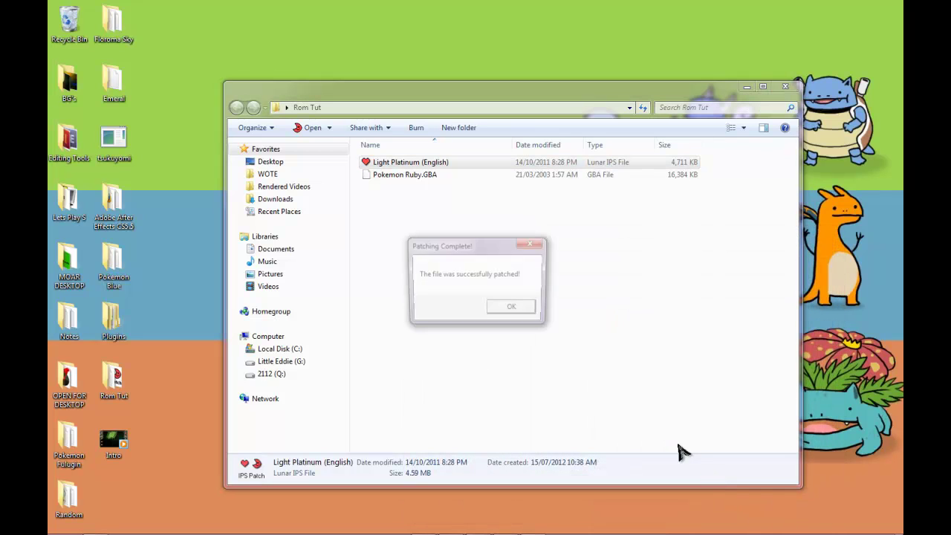
Step: Dismiss the patching message and virus-scan the patched Pokemon Ruby.GBA
{"action": "left_click", "coordinate": [513, 309]}
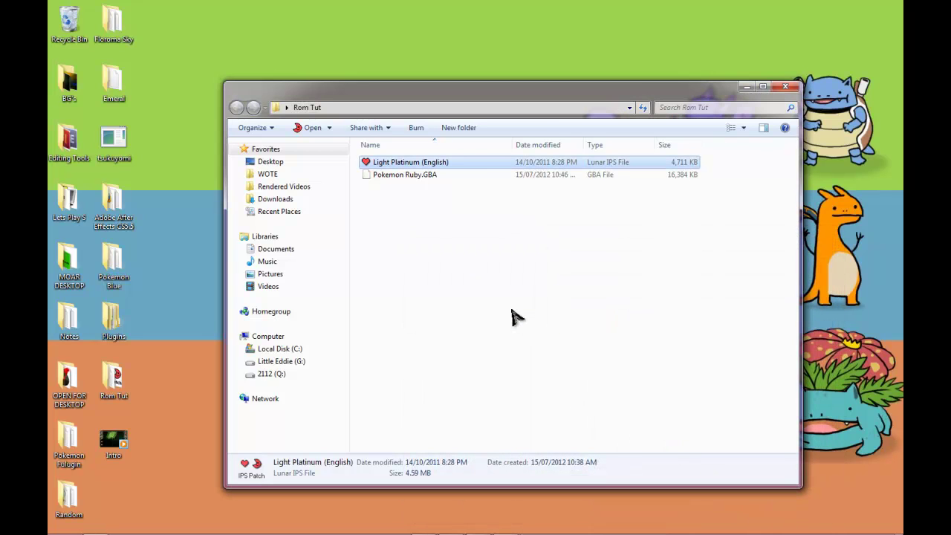
{"action": "left_click", "coordinate": [425, 181]}
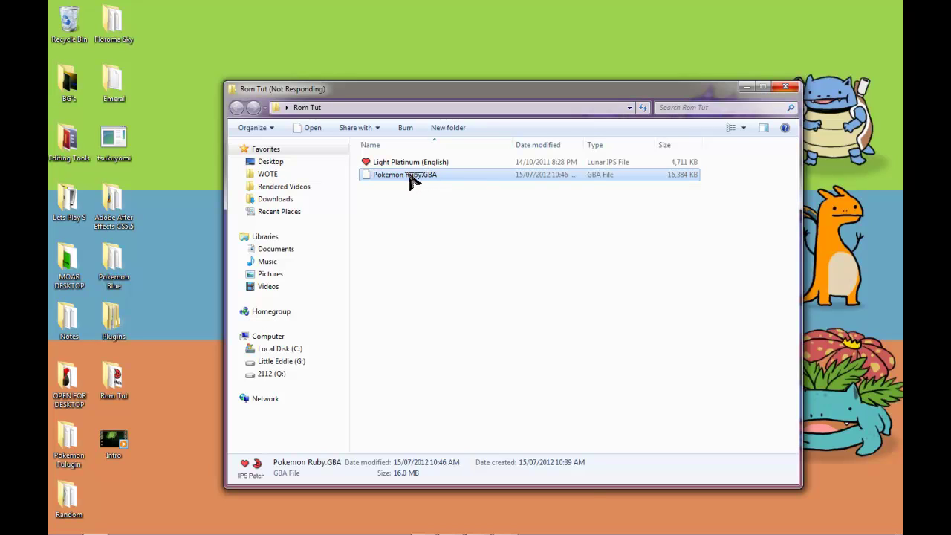
{"action": "right_click", "coordinate": [411, 182]}
{"action": "left_click", "coordinate": [434, 240]}
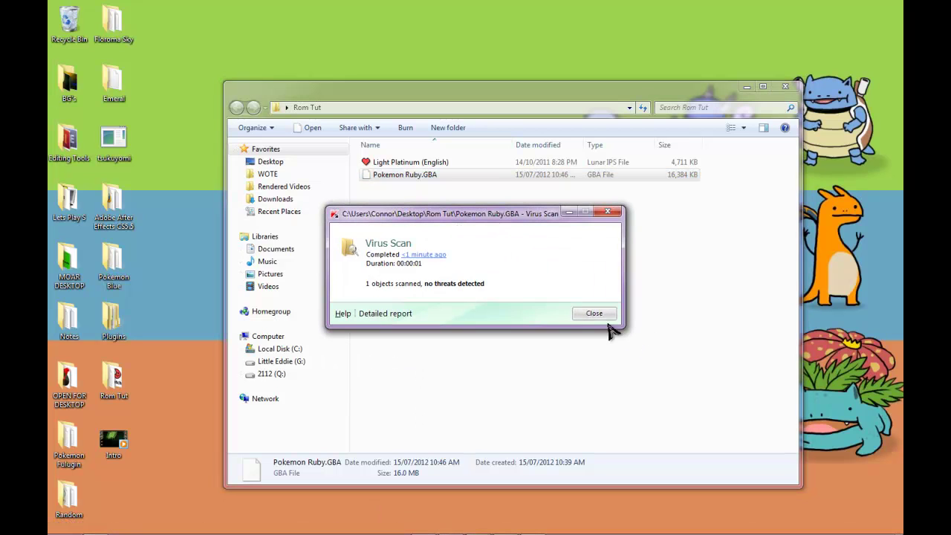
{"action": "left_click", "coordinate": [603, 313]}
Step: Rename the ROM to Pokemon Light Platinum.GBA from its context menu
{"action": "right_click", "coordinate": [428, 178]}
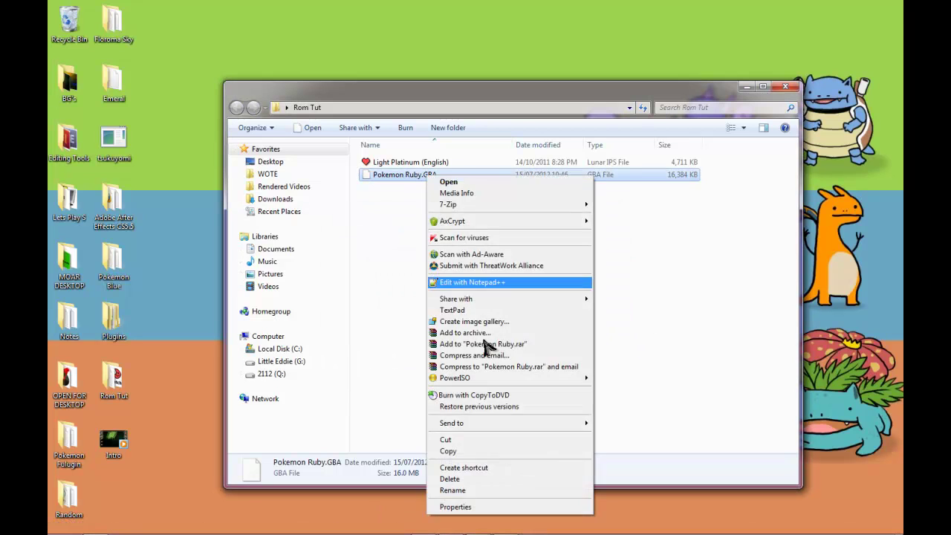
{"action": "left_click", "coordinate": [484, 491]}
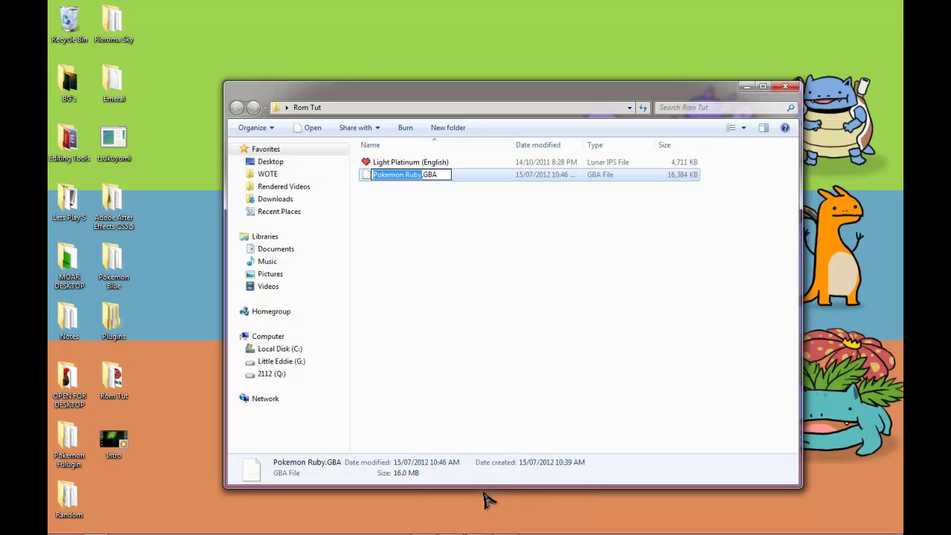
{"action": "type", "text": "P"}
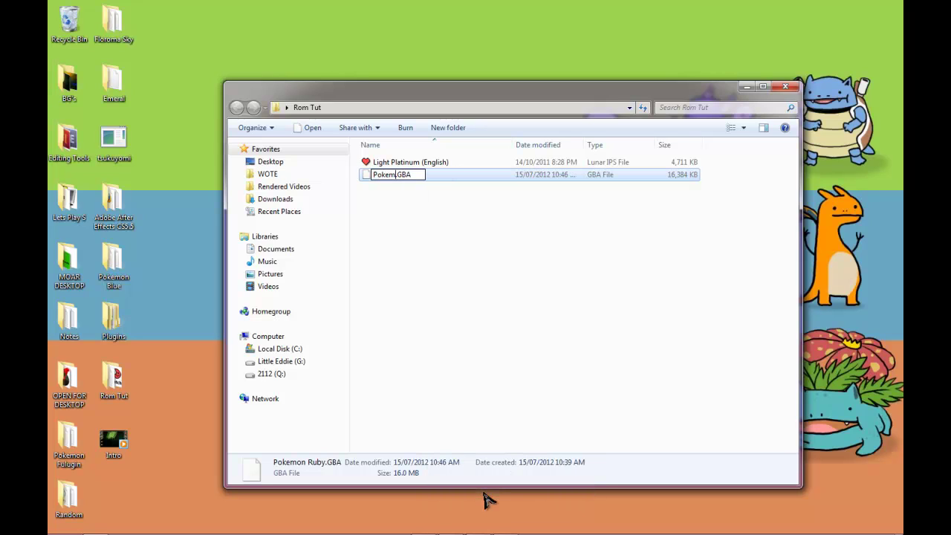
{"action": "type", "text": "okemon Light Platinum."}
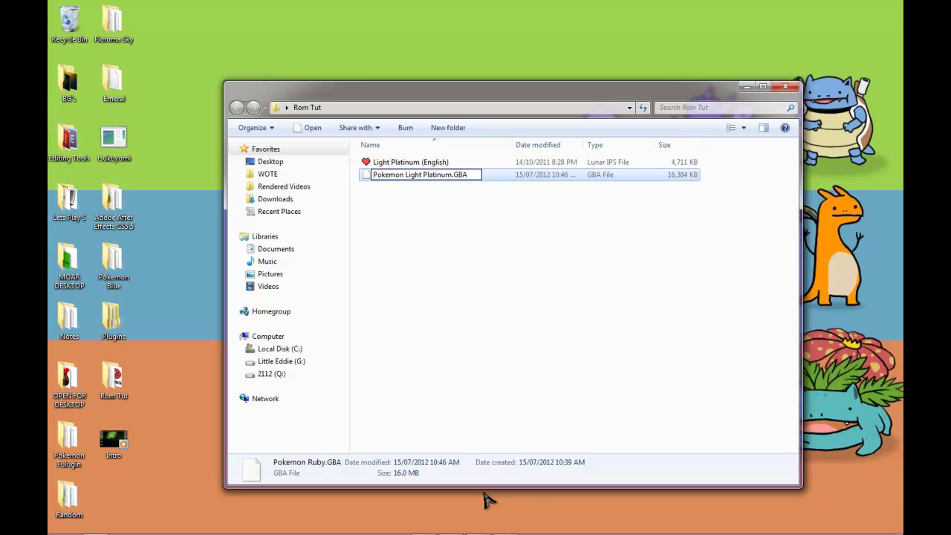
{"action": "key", "text": "Return"}
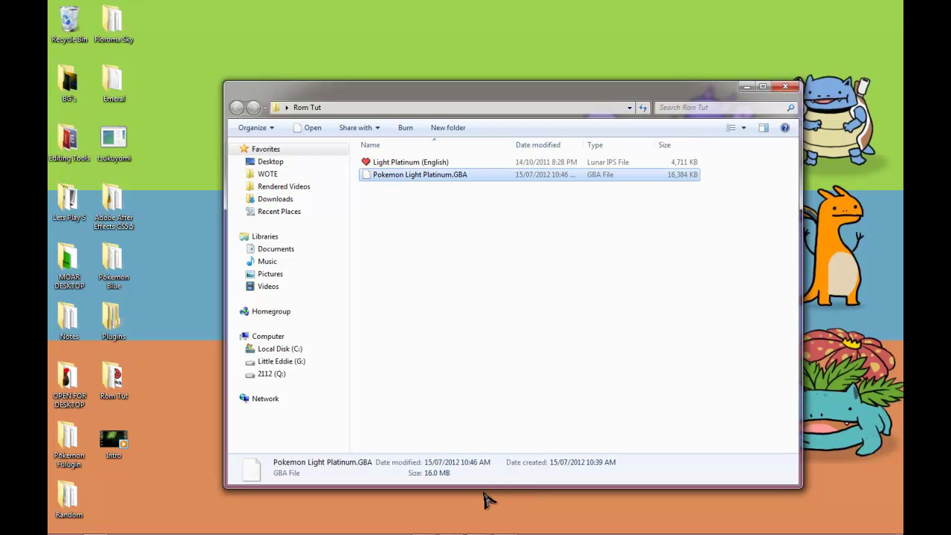
{"action": "left_click", "coordinate": [540, 251]}
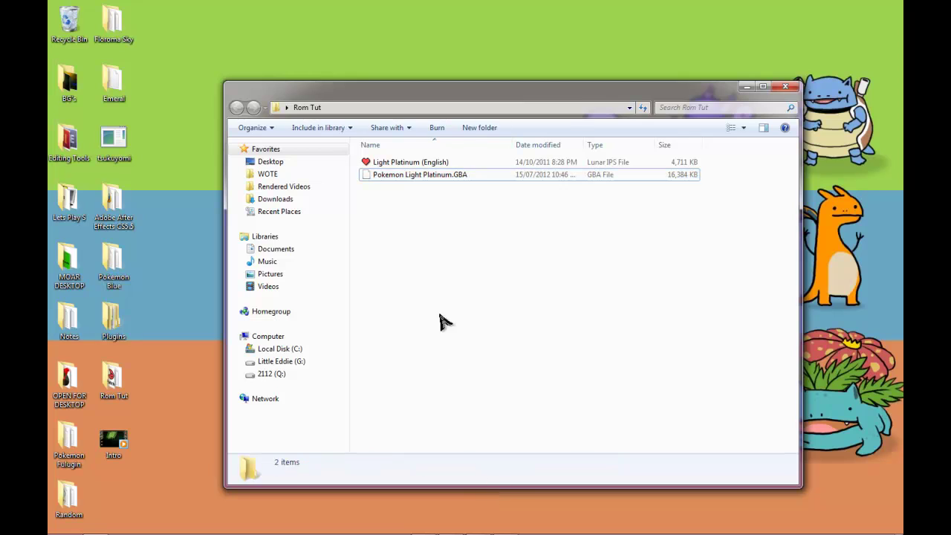
{"action": "left_click_drag", "start_coordinate": [421, 206], "coordinate": [416, 252]}
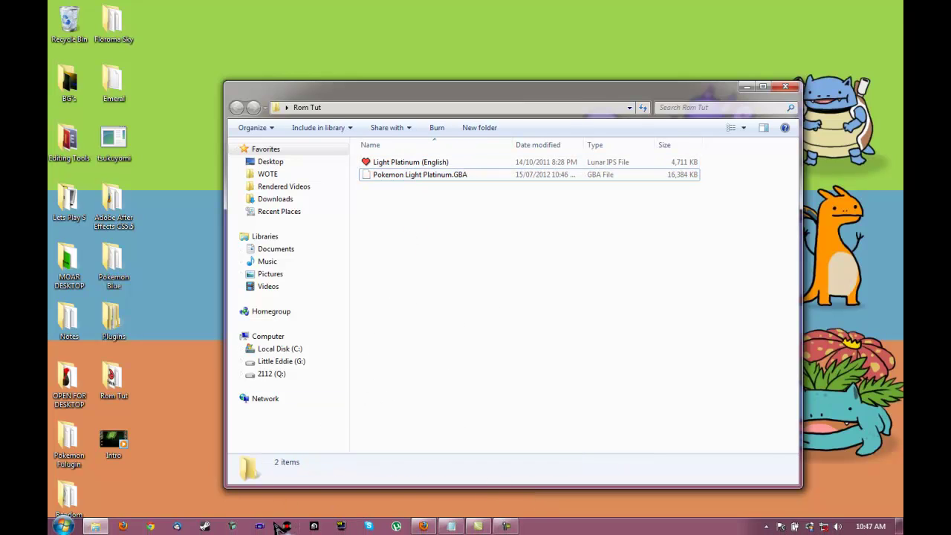
Step: Search 'visual boy advance' in a new Firefox tab and reach the vba.ngemu.com homepage
{"action": "left_click", "coordinate": [423, 526]}
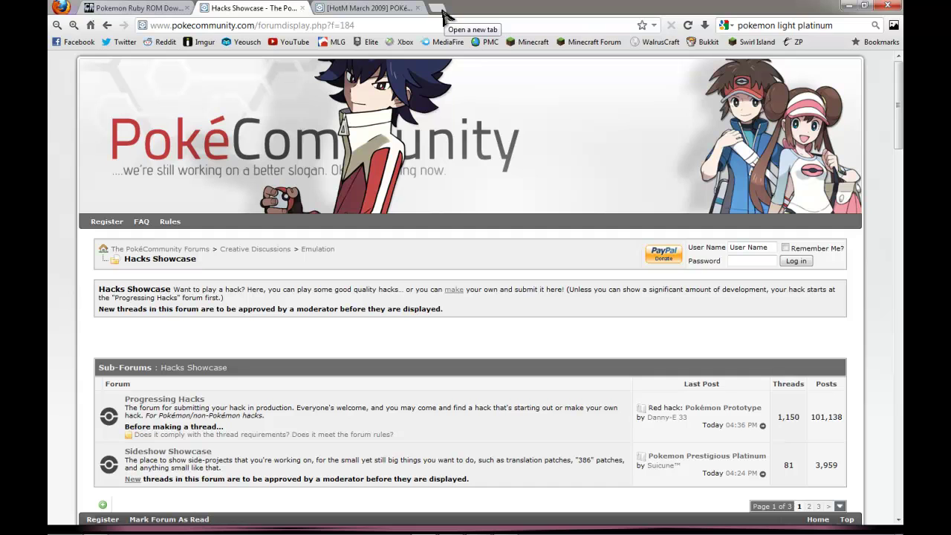
{"action": "left_click", "coordinate": [438, 9]}
{"action": "left_click", "coordinate": [769, 27]}
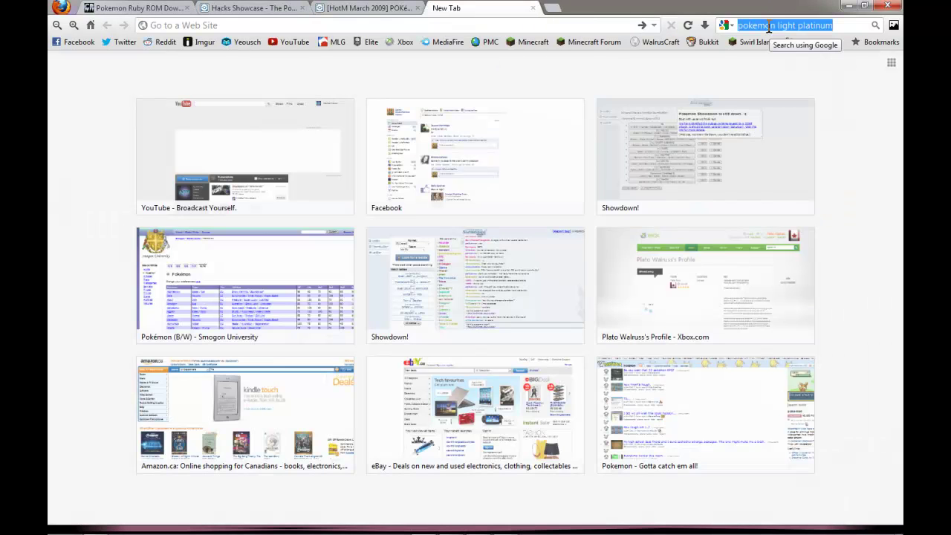
{"action": "type", "text": "visual"}
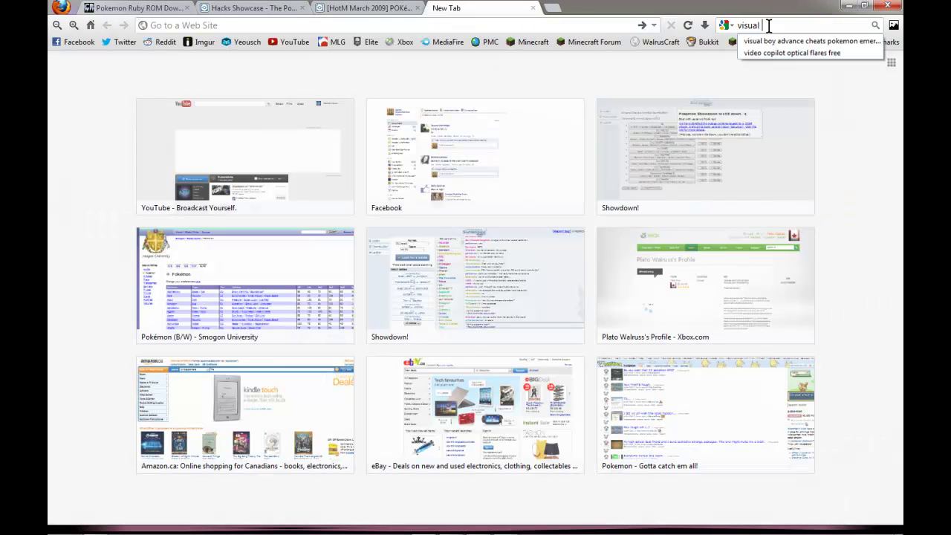
{"action": "type", "text": " boy "}
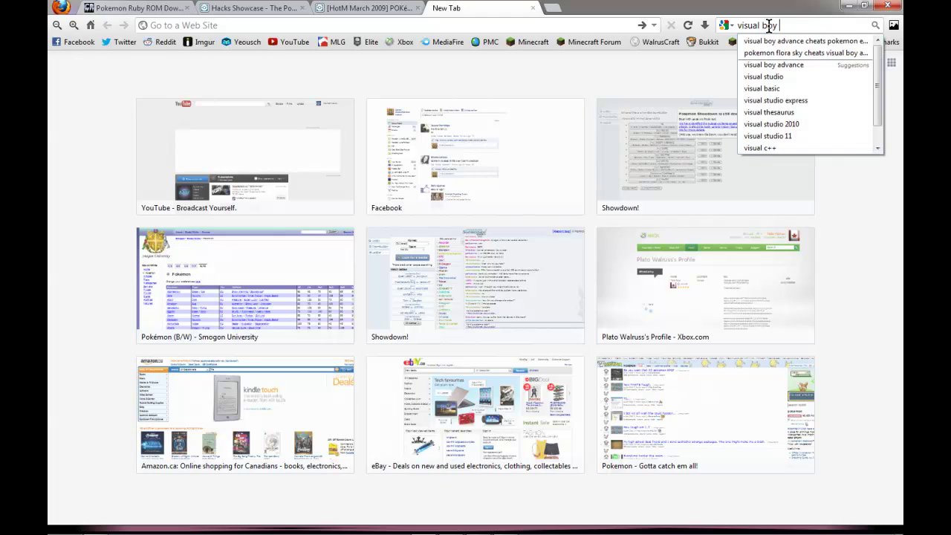
{"action": "type", "text": "advanced"}
{"action": "key", "text": "Return"}
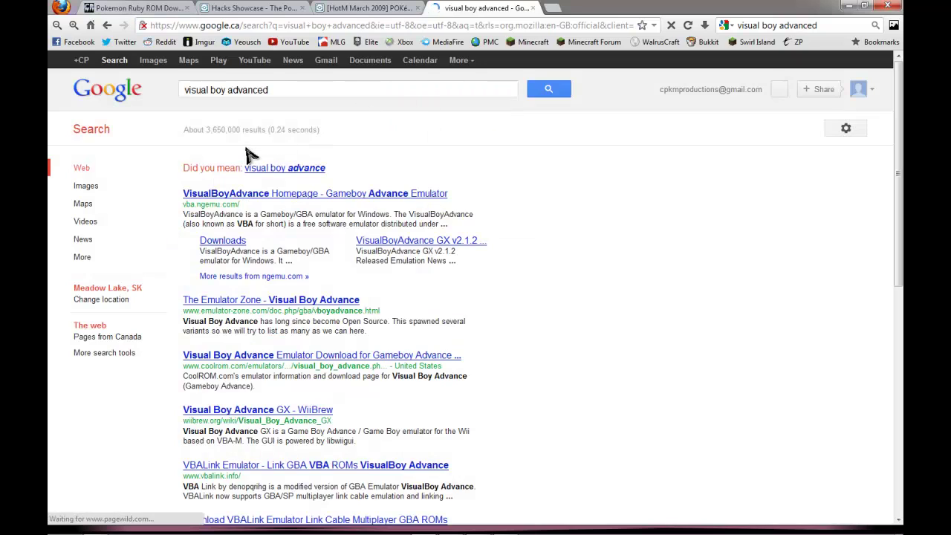
{"action": "left_click", "coordinate": [272, 168]}
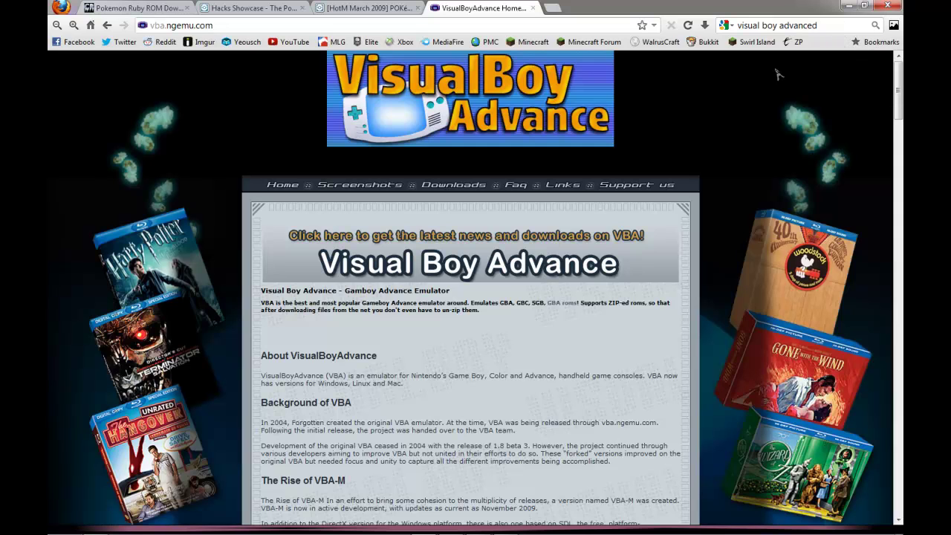
{"action": "scroll", "coordinate": [522, 173], "scroll_direction": "down", "scroll_amount": 2}
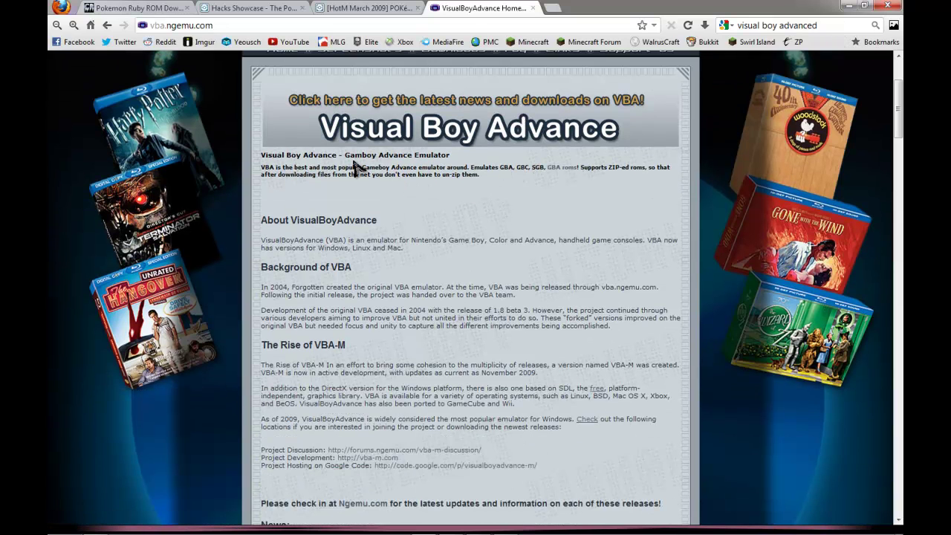
{"action": "mouse_move", "coordinate": [862, 528]}
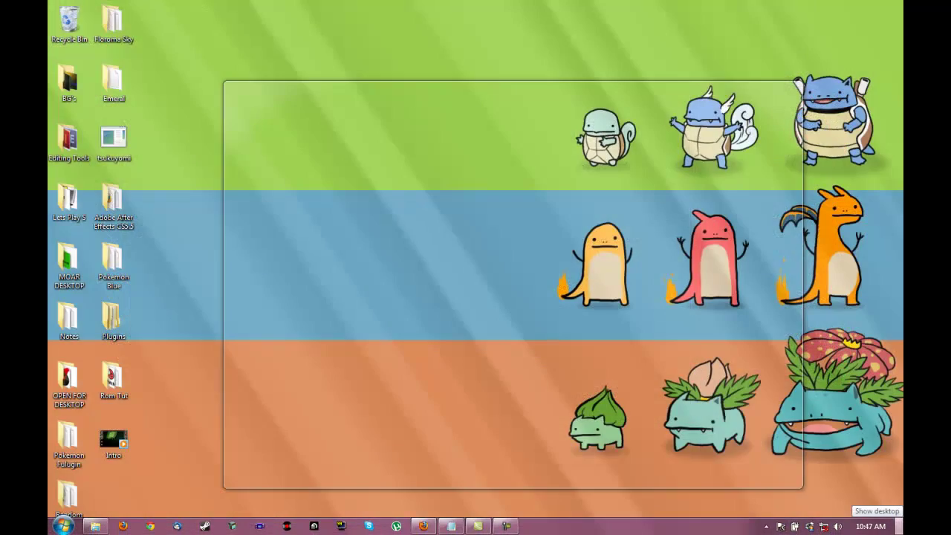
Step: Launch VisualBoyAdvance and open Pokemon Light Platinum.GBA from Desktop > Rom Tut
{"action": "left_click", "coordinate": [899, 526]}
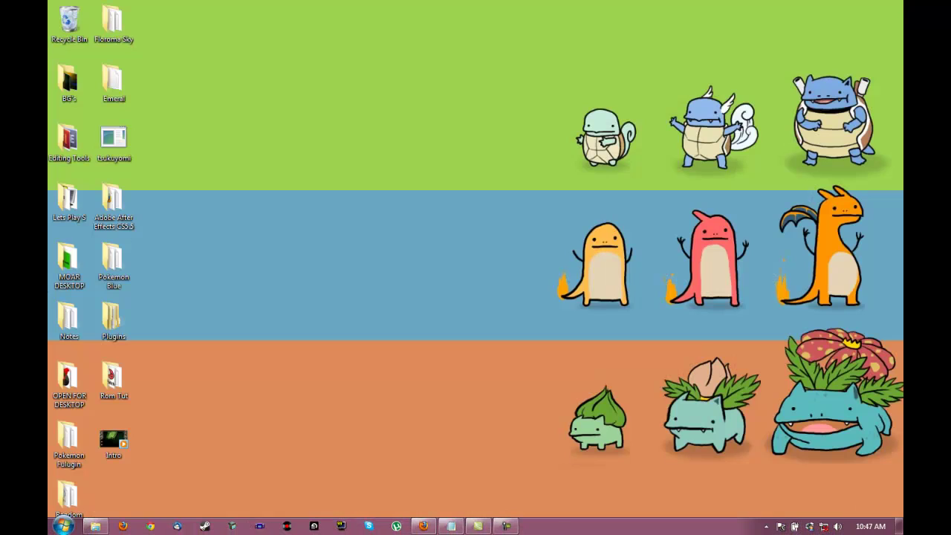
{"action": "left_click", "coordinate": [260, 526]}
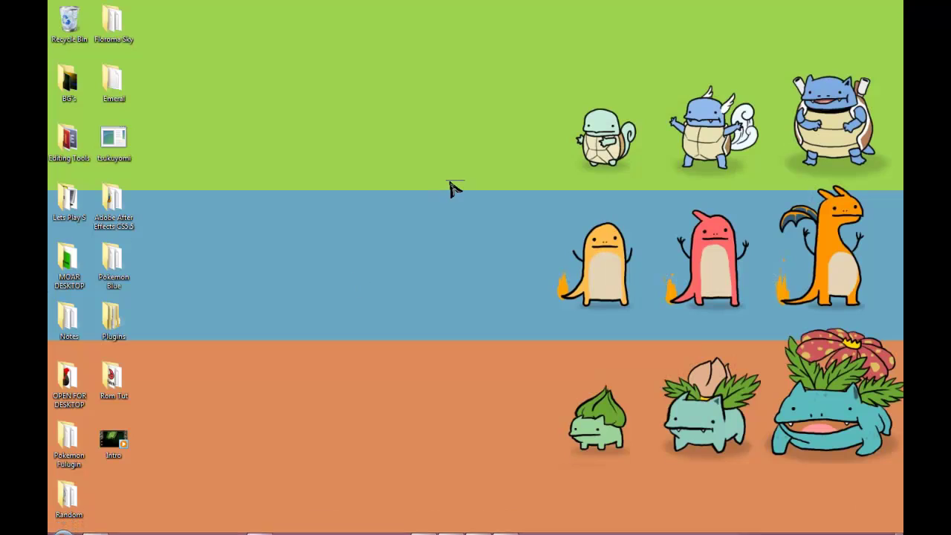
{"action": "left_click", "coordinate": [63, 23]}
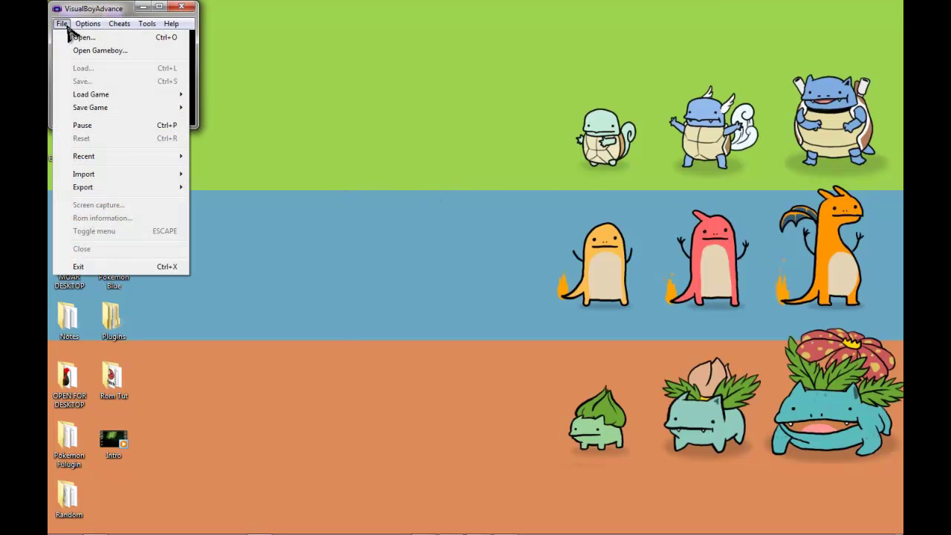
{"action": "left_click", "coordinate": [73, 34]}
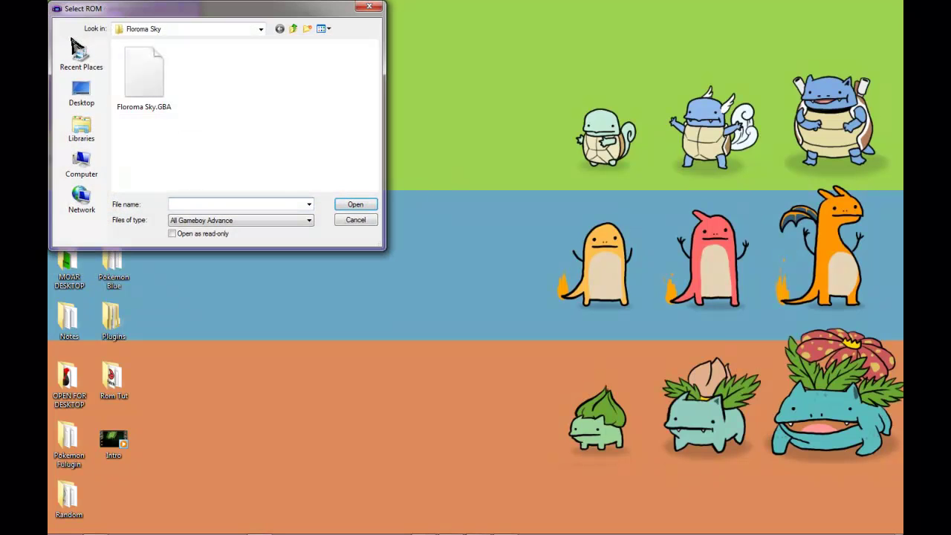
{"action": "left_click", "coordinate": [85, 95]}
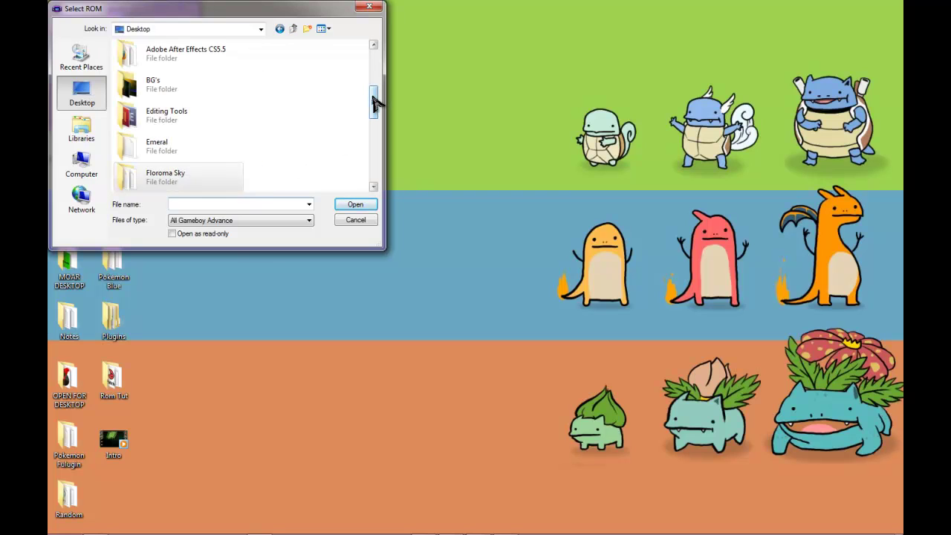
{"action": "left_click_drag", "start_coordinate": [375, 102], "coordinate": [379, 163]}
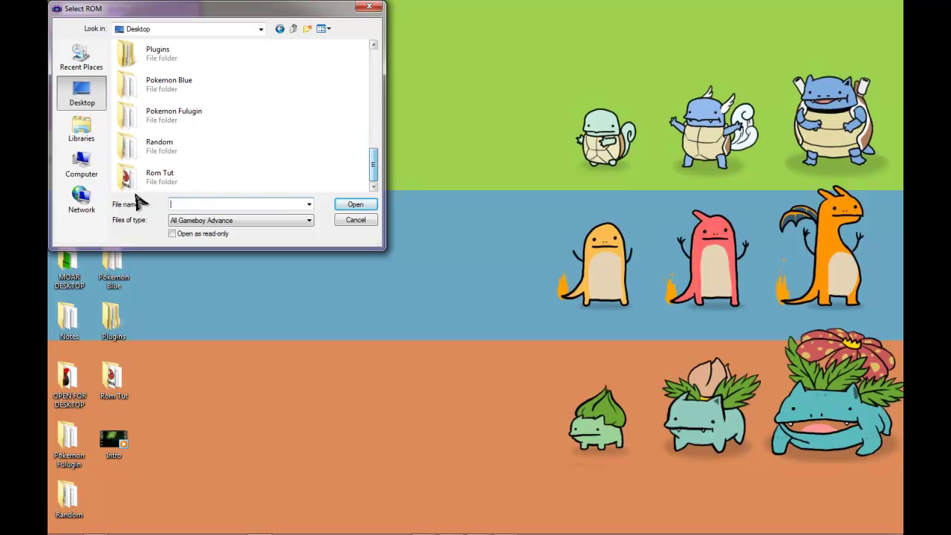
{"action": "double_click", "coordinate": [164, 183]}
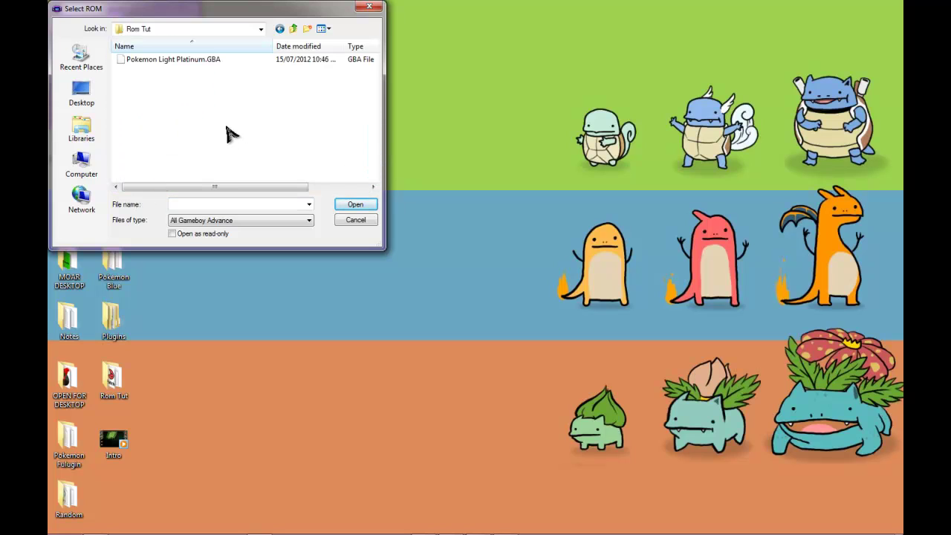
{"action": "left_click", "coordinate": [199, 61]}
{"action": "left_click", "coordinate": [352, 210]}
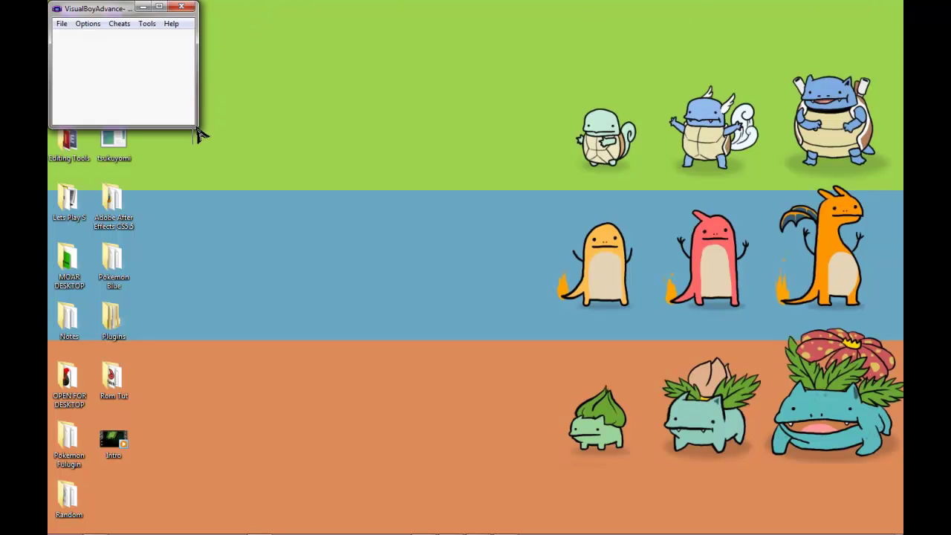
Step: Enlarge the VisualBoyAdvance window so its full menu bar fits on one row
{"action": "left_click_drag", "start_coordinate": [199, 131], "coordinate": [191, 149]}
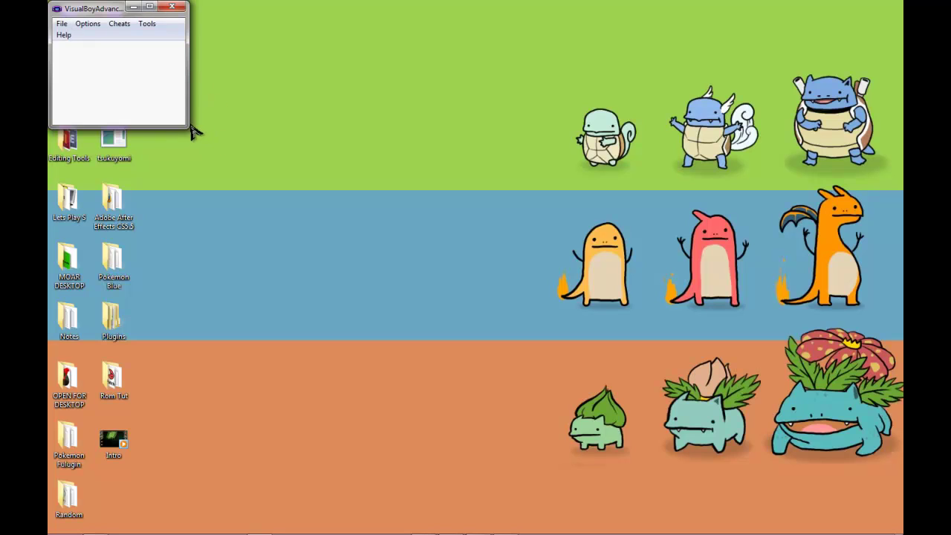
{"action": "left_click_drag", "start_coordinate": [188, 128], "coordinate": [210, 146]}
{"action": "left_click", "coordinate": [62, 23]}
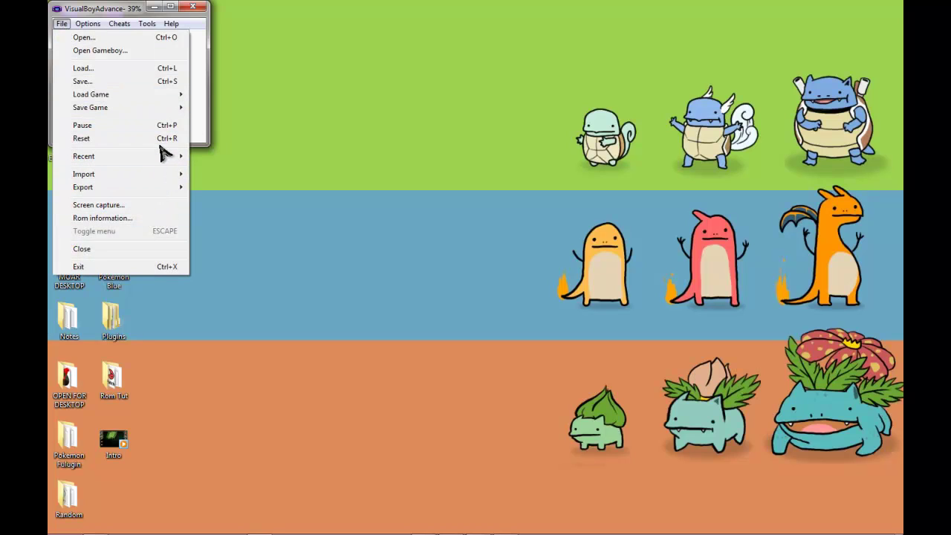
{"action": "mouse_move", "coordinate": [166, 161]}
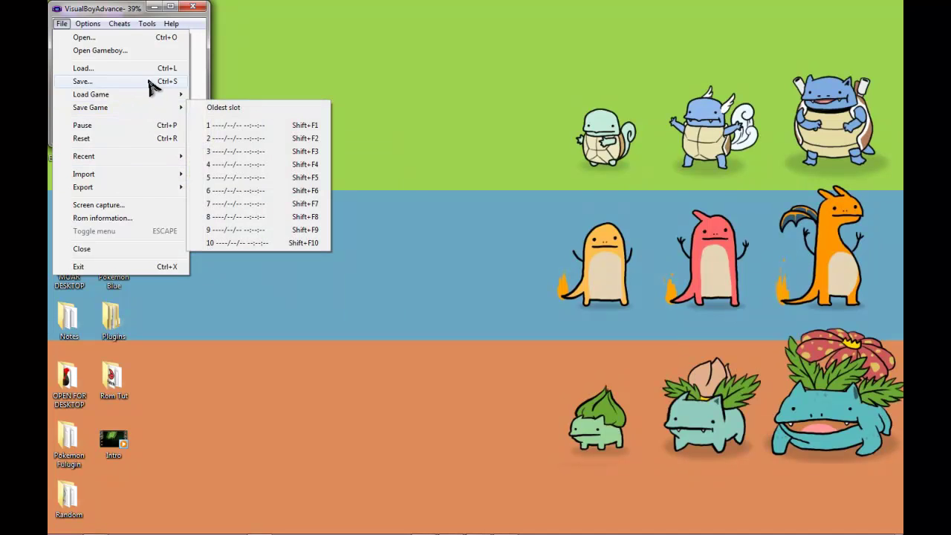
{"action": "mouse_move", "coordinate": [89, 25]}
{"action": "mouse_move", "coordinate": [141, 64]}
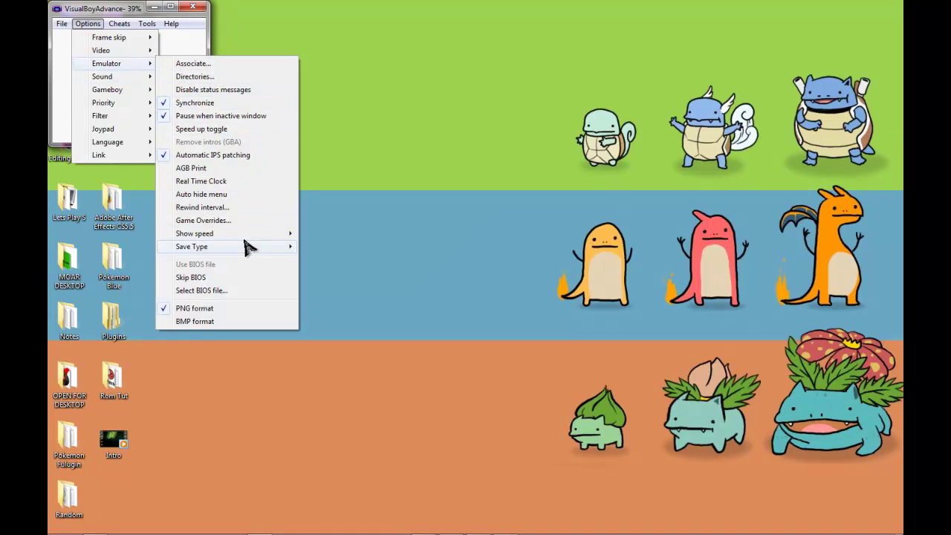
{"action": "mouse_move", "coordinate": [276, 241]}
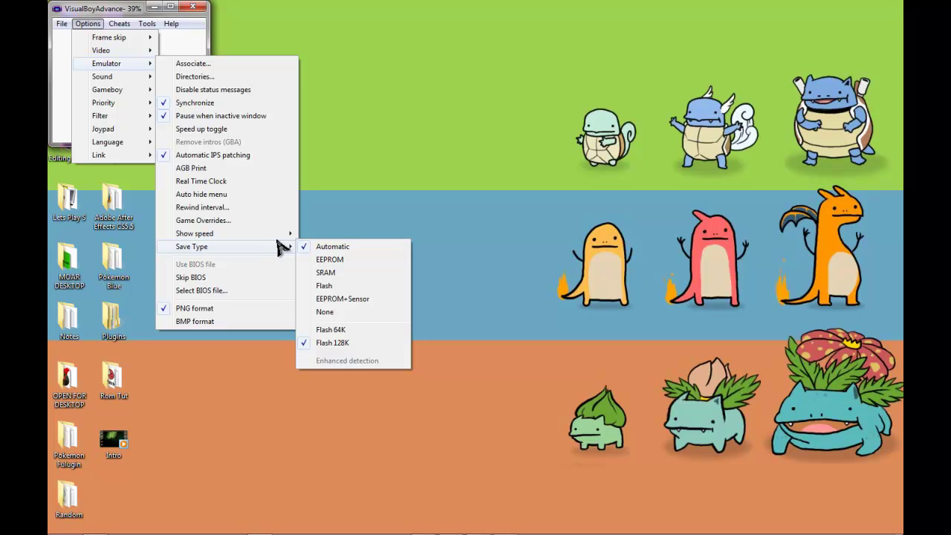
{"action": "left_click", "coordinate": [457, 133]}
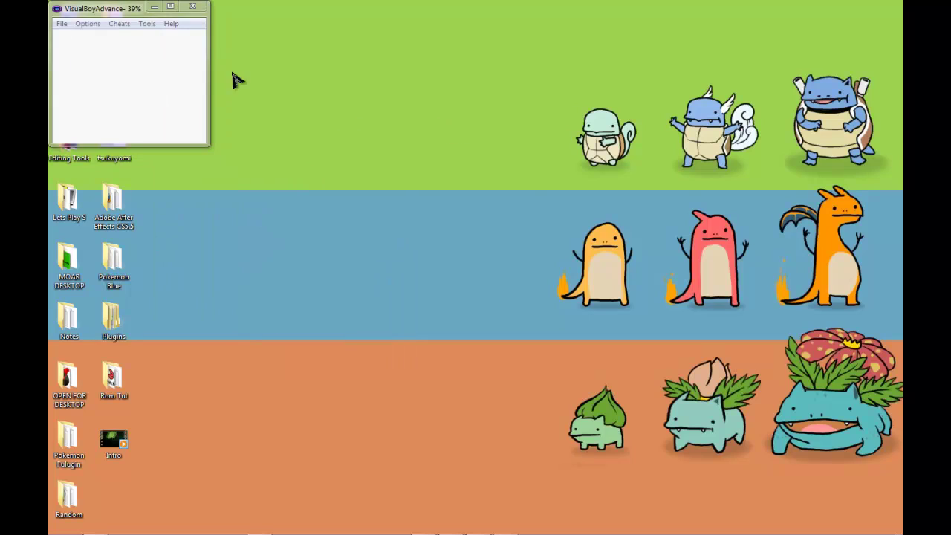
Step: Close the VisualBoyAdvance window, leaving only the desktop
{"action": "left_click", "coordinate": [192, 8]}
{"action": "mouse_move", "coordinate": [476, 529]}
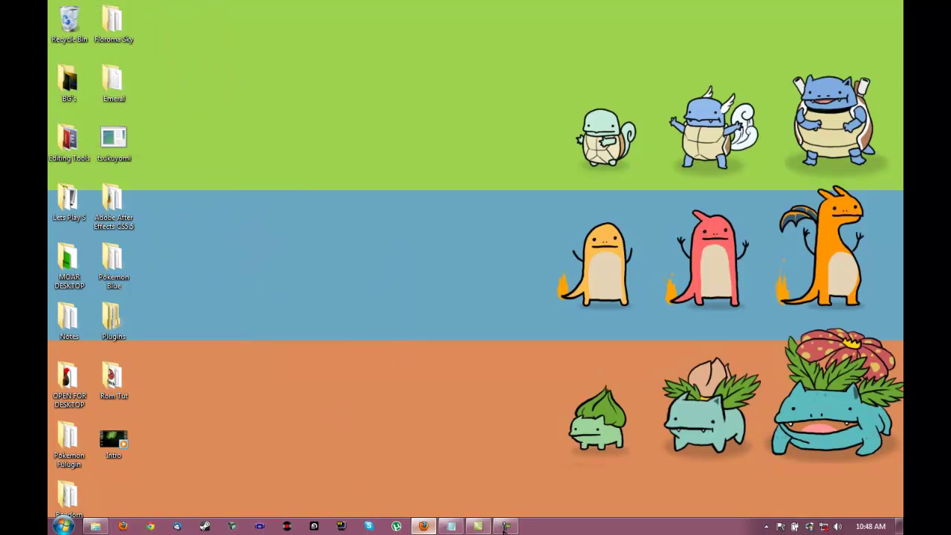